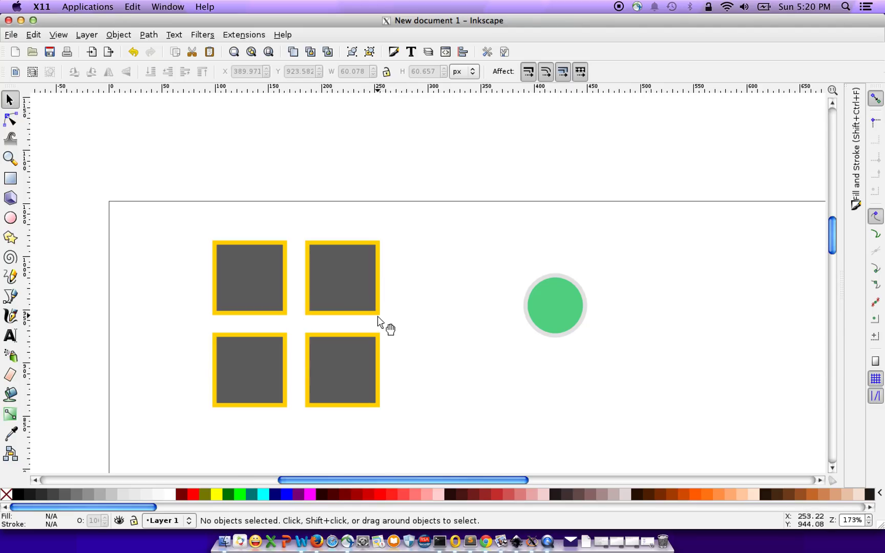
Nudge the green circle slightly down and right, then select and deselect the four squares.
{"action": "left_click_drag", "start_coordinate": [563, 308], "coordinate": [567, 328]}
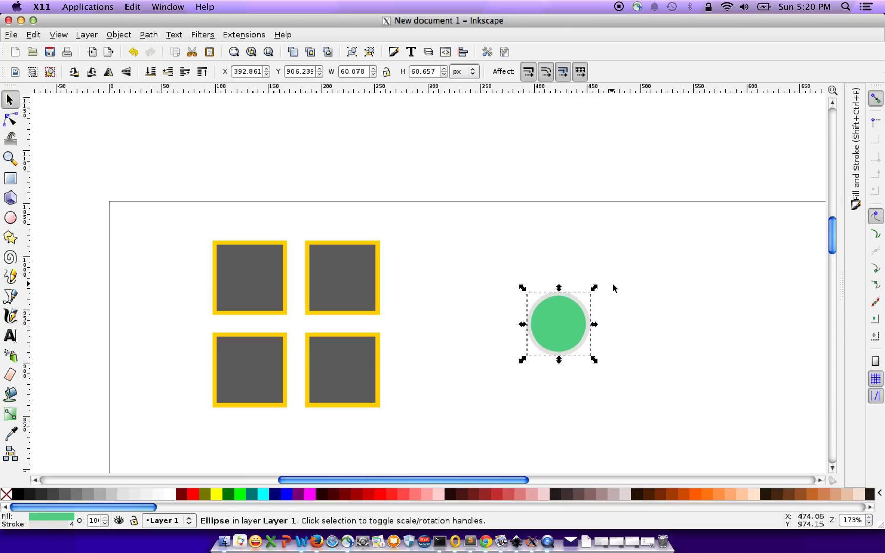
{"action": "left_click", "coordinate": [612, 286]}
{"action": "left_click", "coordinate": [577, 337]}
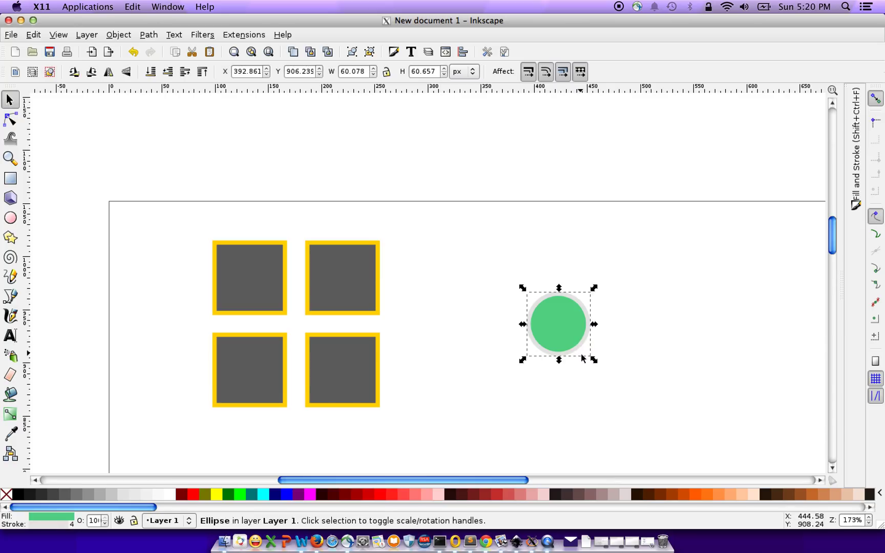
{"action": "left_click", "coordinate": [614, 355]}
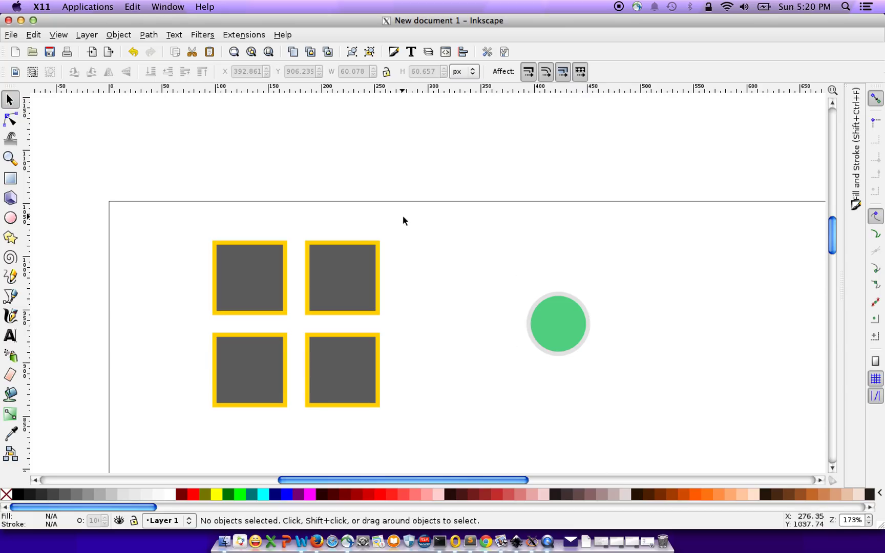
{"action": "left_click_drag", "start_coordinate": [403, 216], "coordinate": [187, 433]}
{"action": "left_click", "coordinate": [440, 363]}
Copy the green circle's fill colour from the Fill swatch.
{"action": "left_click_drag", "start_coordinate": [430, 427], "coordinate": [199, 220]}
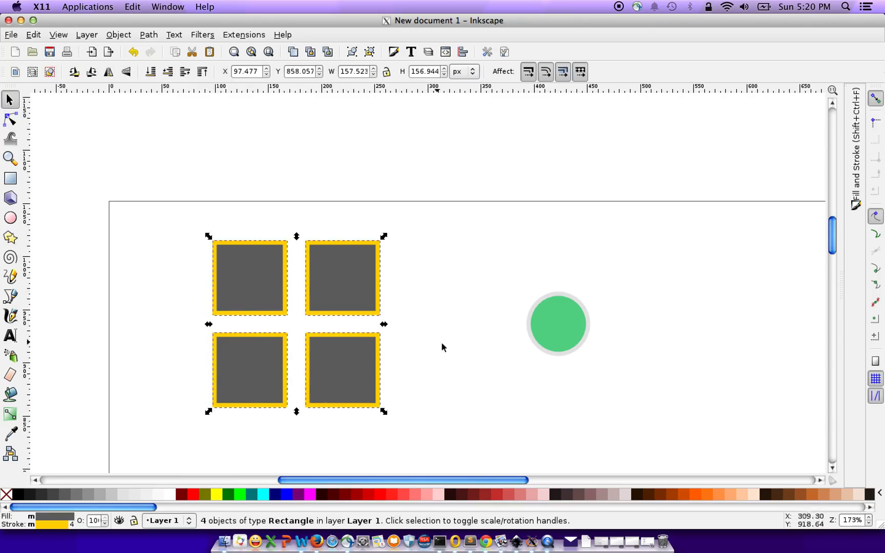
{"action": "left_click", "coordinate": [467, 358]}
{"action": "left_click", "coordinate": [566, 352]}
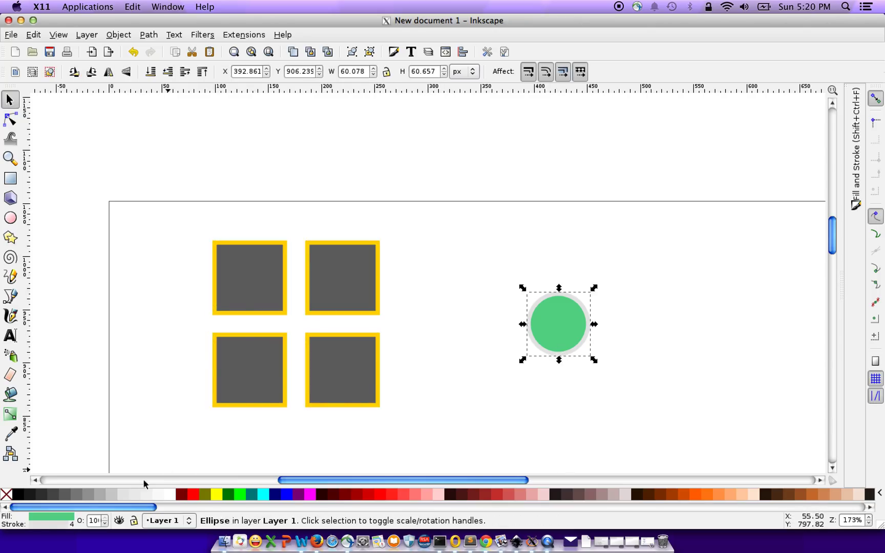
{"action": "right_click", "coordinate": [51, 518]}
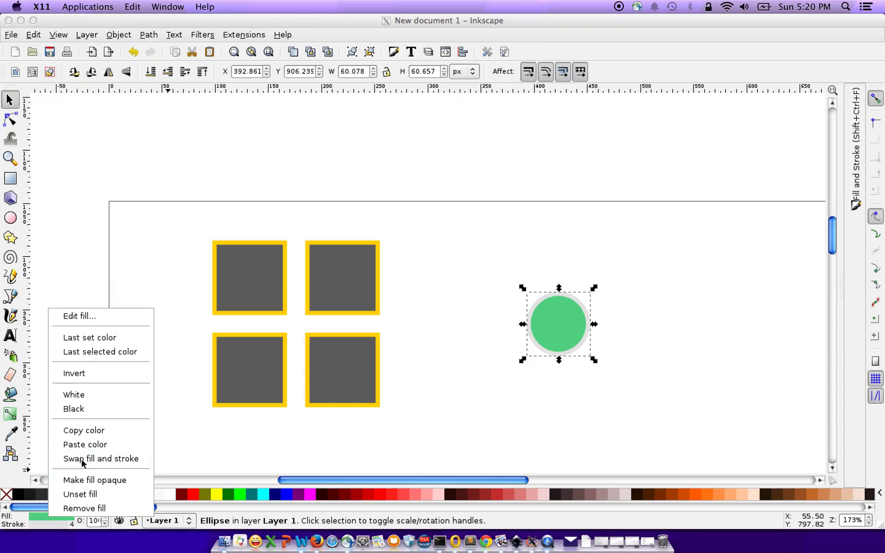
{"action": "left_click", "coordinate": [86, 433]}
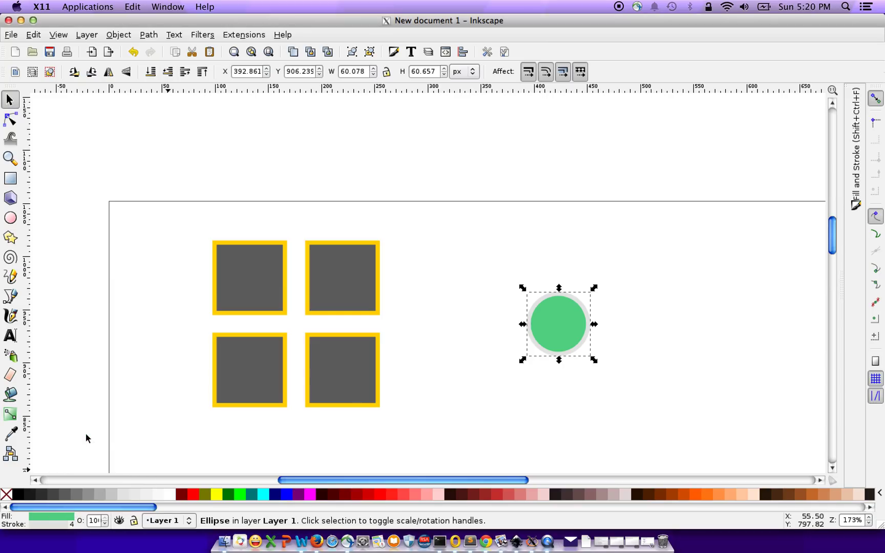
Paste the copied green fill onto all four squares, keeping their yellow borders.
{"action": "left_click", "coordinate": [519, 431]}
{"action": "left_click_drag", "start_coordinate": [439, 420], "coordinate": [197, 202]}
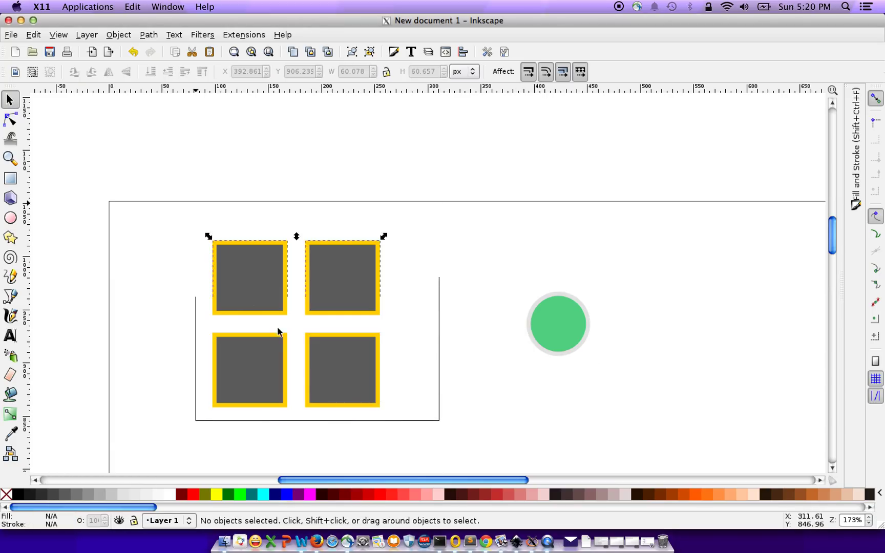
{"action": "right_click", "coordinate": [238, 296]}
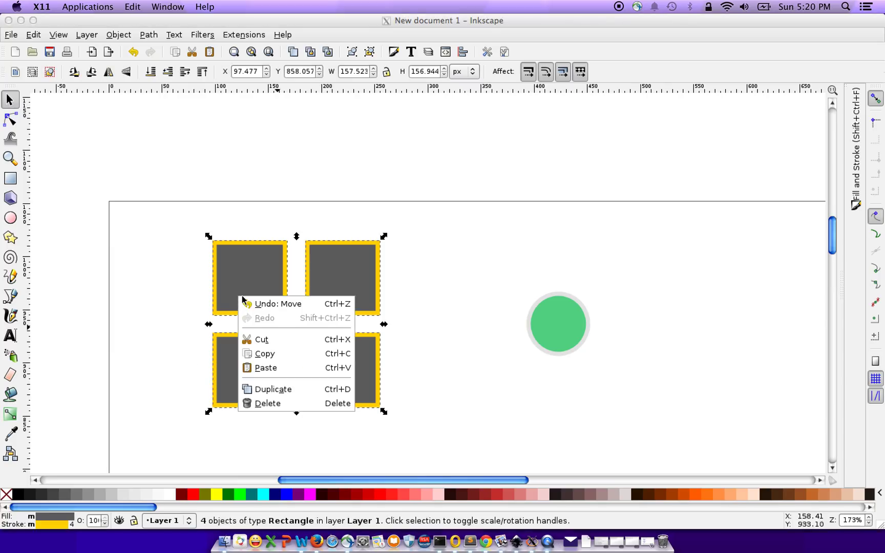
{"action": "left_click", "coordinate": [46, 519]}
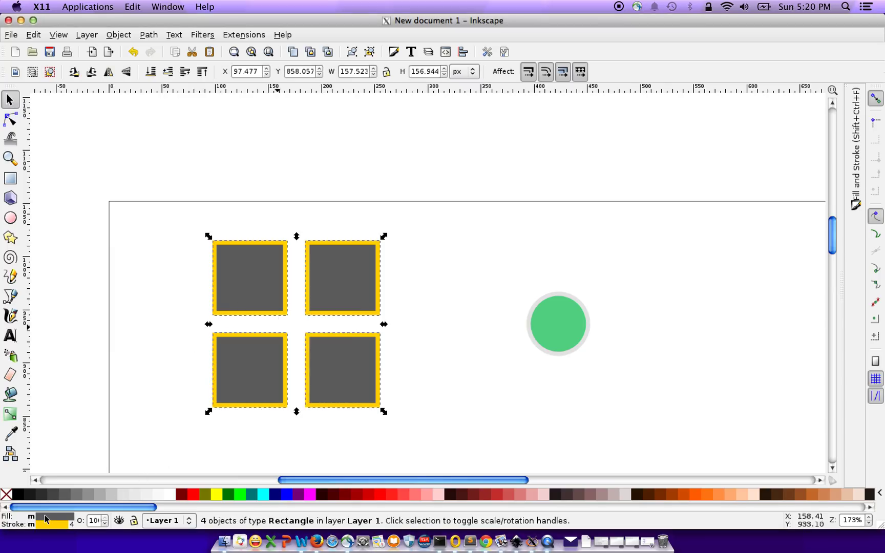
{"action": "right_click", "coordinate": [46, 519]}
{"action": "left_click", "coordinate": [77, 443]}
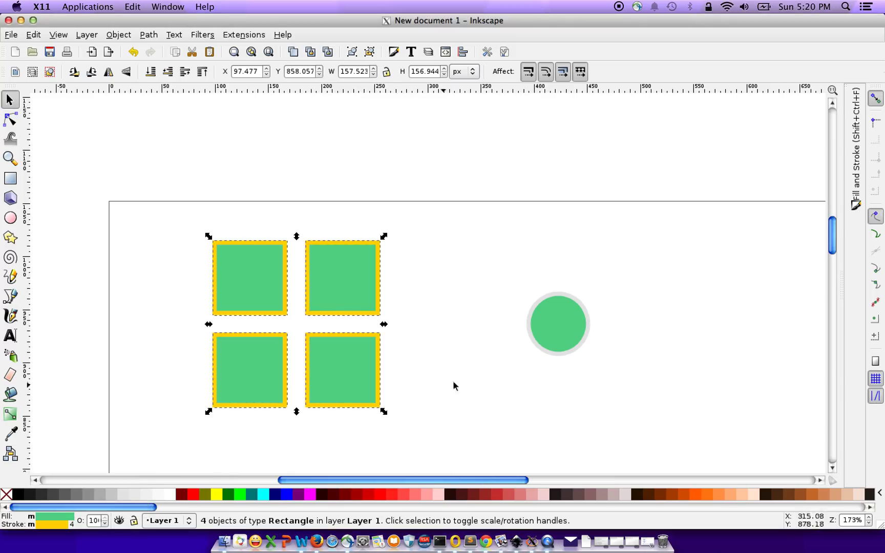
{"action": "left_click", "coordinate": [565, 357]}
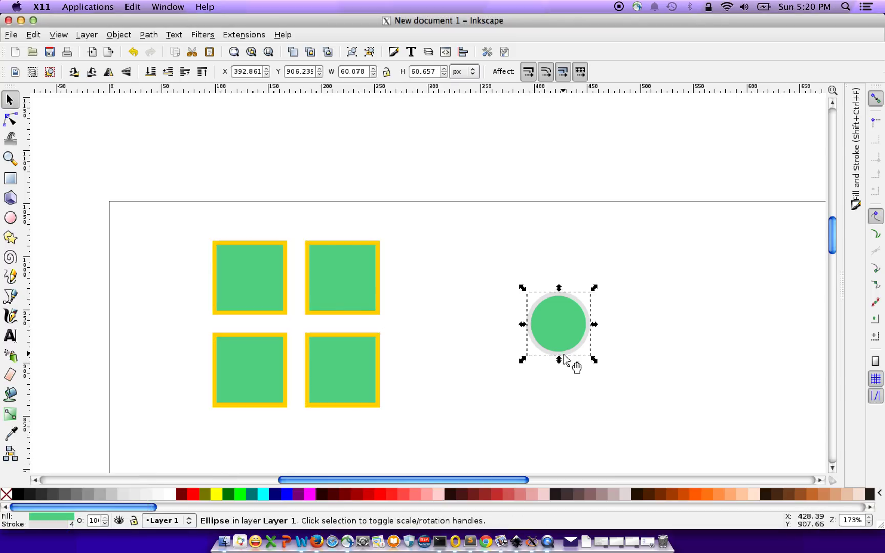
{"action": "right_click", "coordinate": [44, 526]}
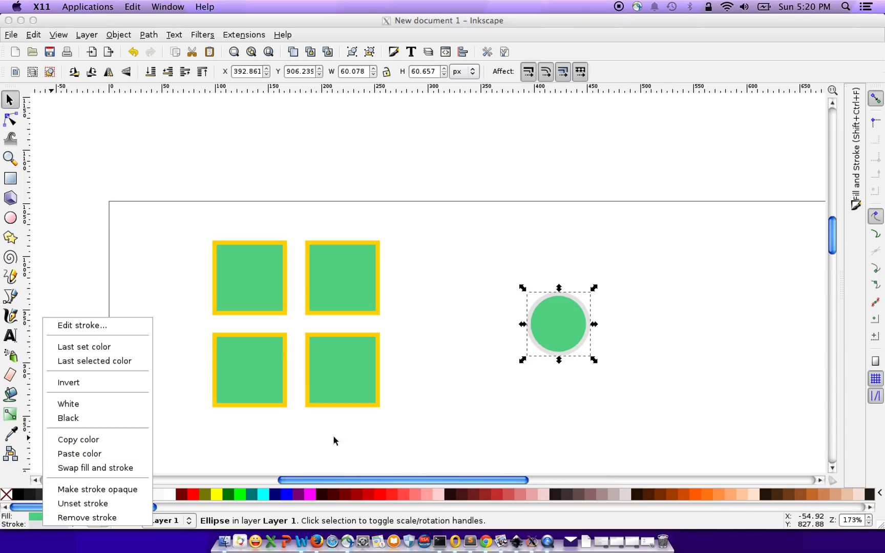
{"action": "left_click", "coordinate": [120, 442]}
{"action": "left_click_drag", "start_coordinate": [439, 455], "coordinate": [185, 229]}
{"action": "right_click", "coordinate": [62, 523]}
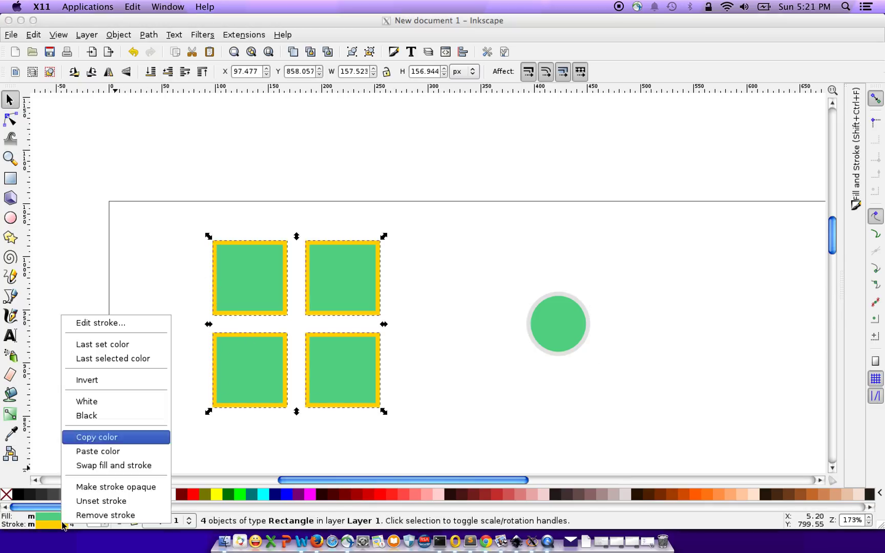
{"action": "left_click", "coordinate": [100, 466]}
{"action": "left_click", "coordinate": [460, 441]}
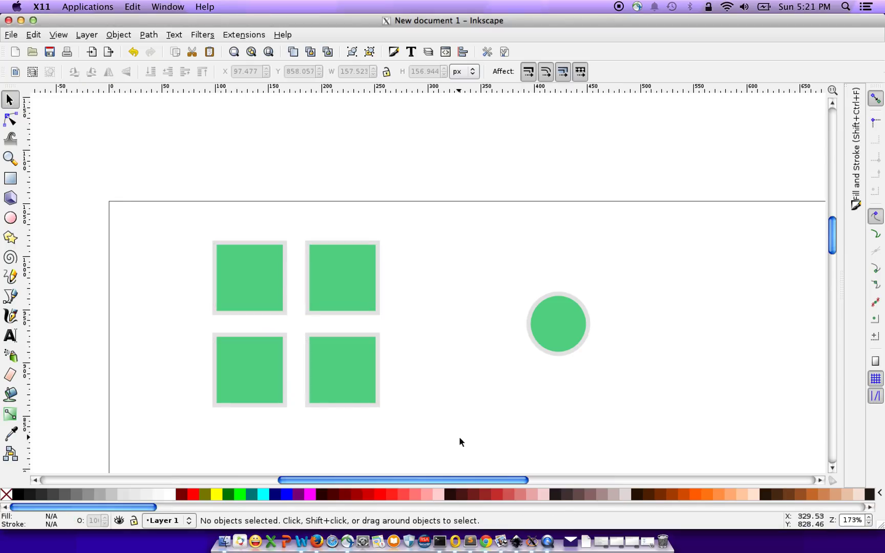
Undo the last two changes and nudge the green circle slightly down and left.
{"action": "key", "text": "ctrl+z"}
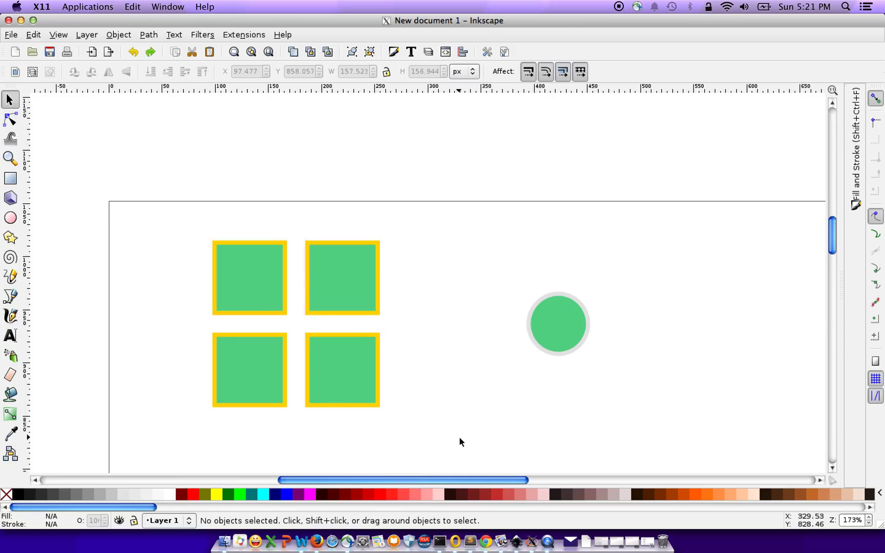
{"action": "key", "text": "ctrl+z"}
{"action": "key", "text": "ctrl+z"}
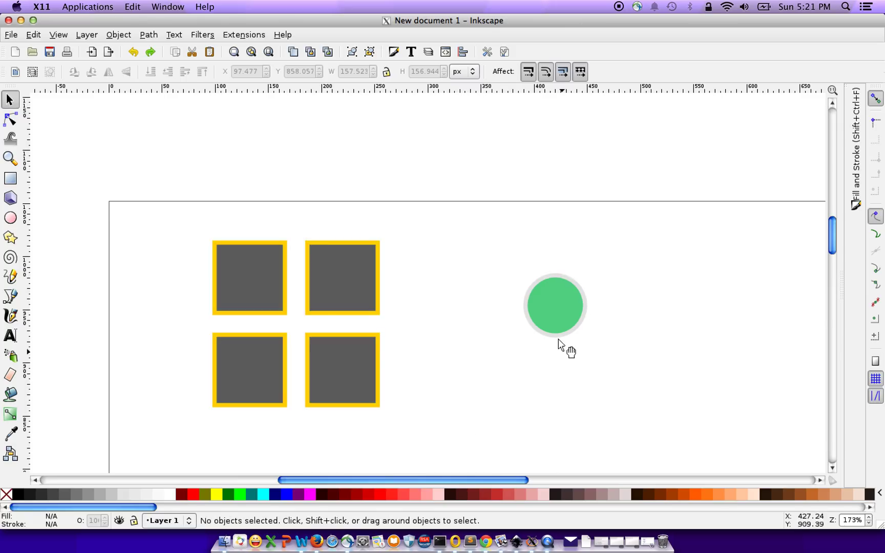
{"action": "left_click_drag", "start_coordinate": [561, 313], "coordinate": [557, 328]}
{"action": "left_click", "coordinate": [569, 387]}
Copy the circle and paste its style (Ctrl+Shift+V) onto the four squares.
{"action": "left_click_drag", "start_coordinate": [606, 369], "coordinate": [496, 261]}
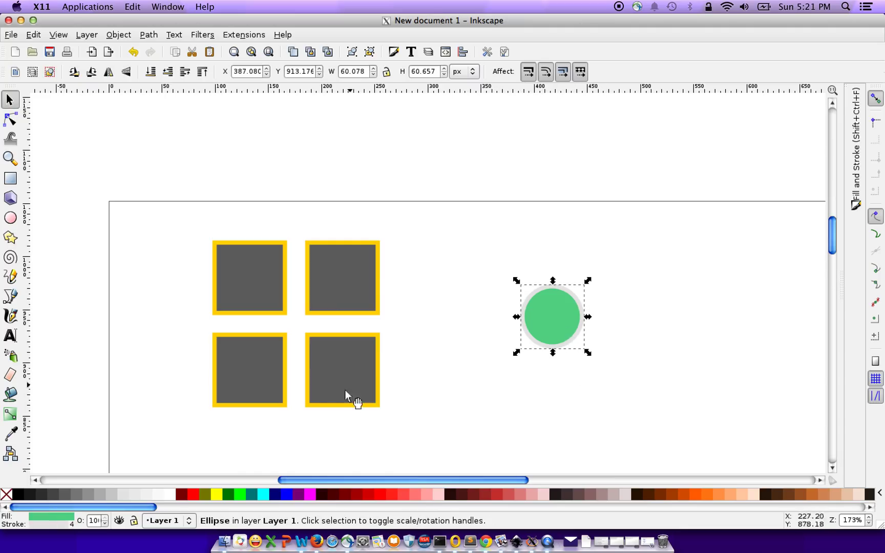
{"action": "key", "text": "ctrl"}
{"action": "left_click", "coordinate": [450, 448]}
{"action": "left_click_drag", "start_coordinate": [423, 434], "coordinate": [203, 231]}
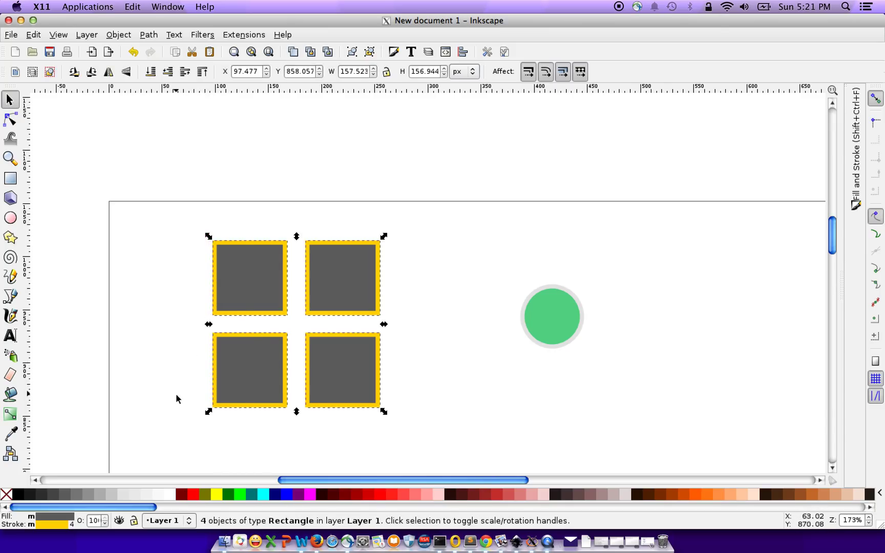
{"action": "key", "text": "ctrl+shift+v"}
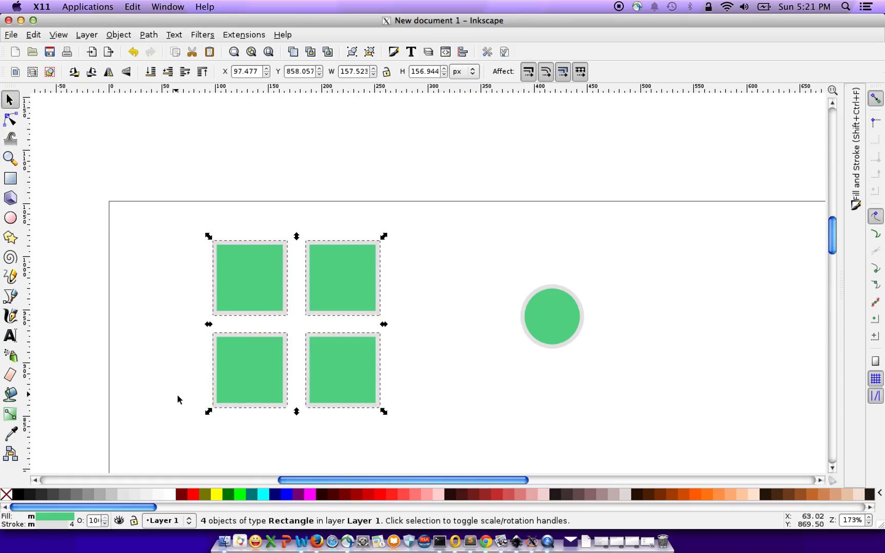
{"action": "key", "text": "Escape"}
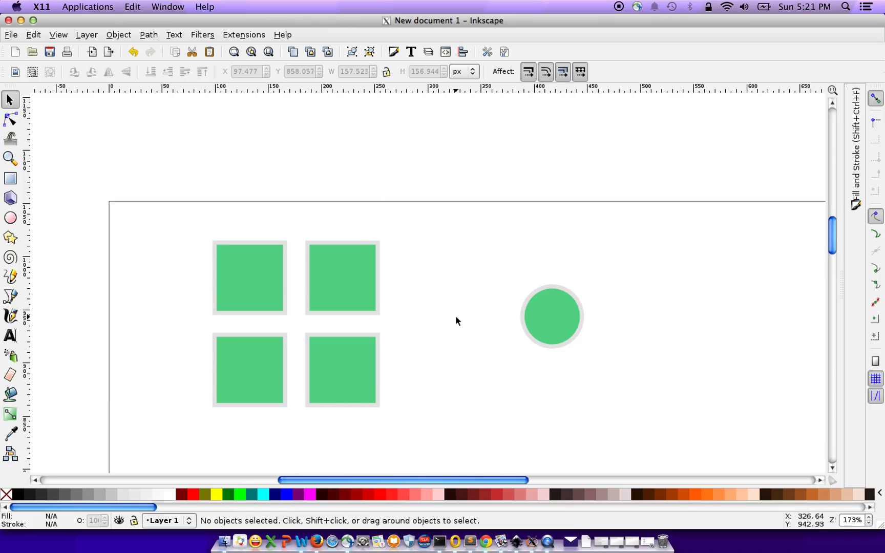
Scroll down to the text and nudge 'Hi. This is huge!' slightly down.
{"action": "scroll", "coordinate": [456, 316], "scroll_direction": "down", "scroll_amount": 10}
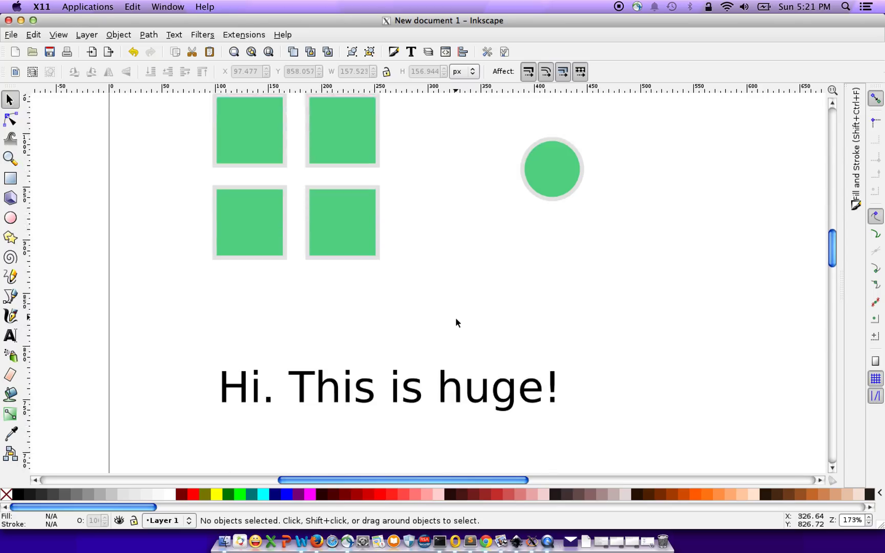
{"action": "scroll", "coordinate": [458, 323], "scroll_direction": "down", "scroll_amount": 6}
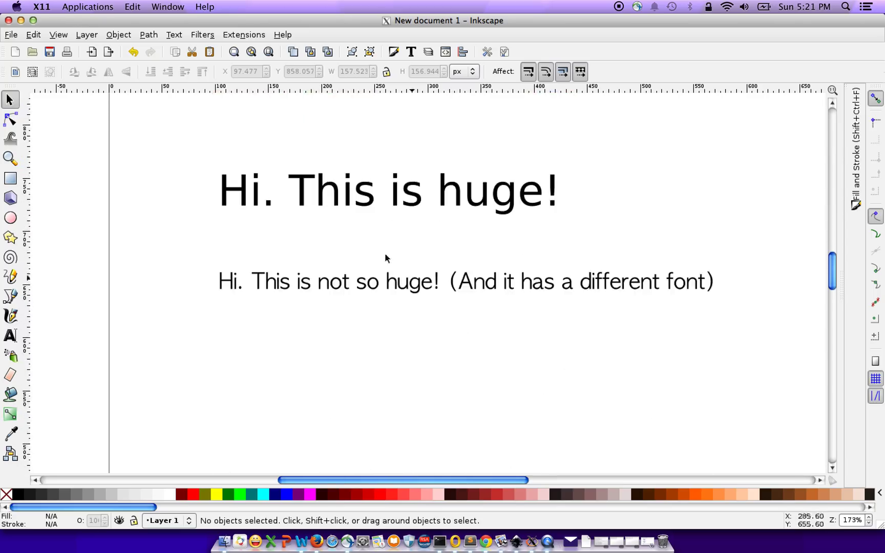
{"action": "left_click", "coordinate": [360, 201]}
{"action": "left_click", "coordinate": [361, 202]}
{"action": "left_click_drag", "start_coordinate": [360, 221], "coordinate": [358, 229]}
{"action": "left_click", "coordinate": [358, 229]}
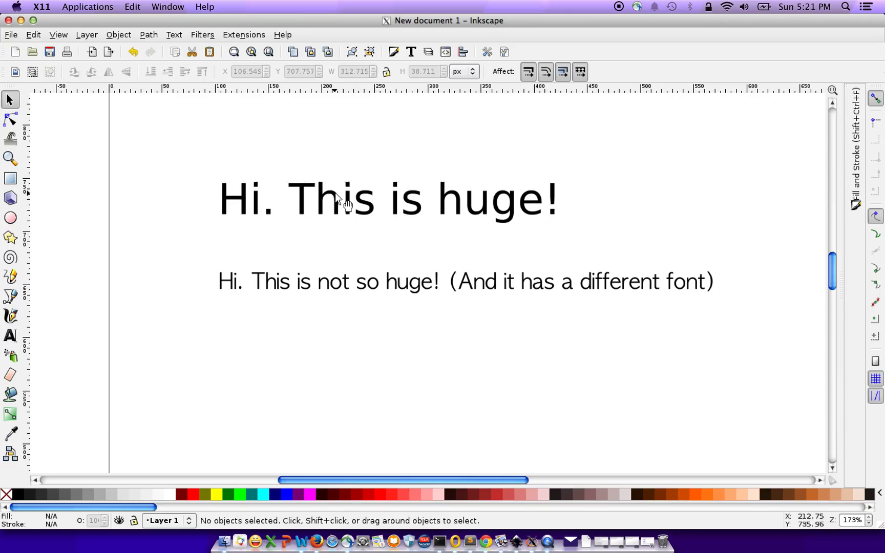
{"action": "double_click", "coordinate": [334, 192]}
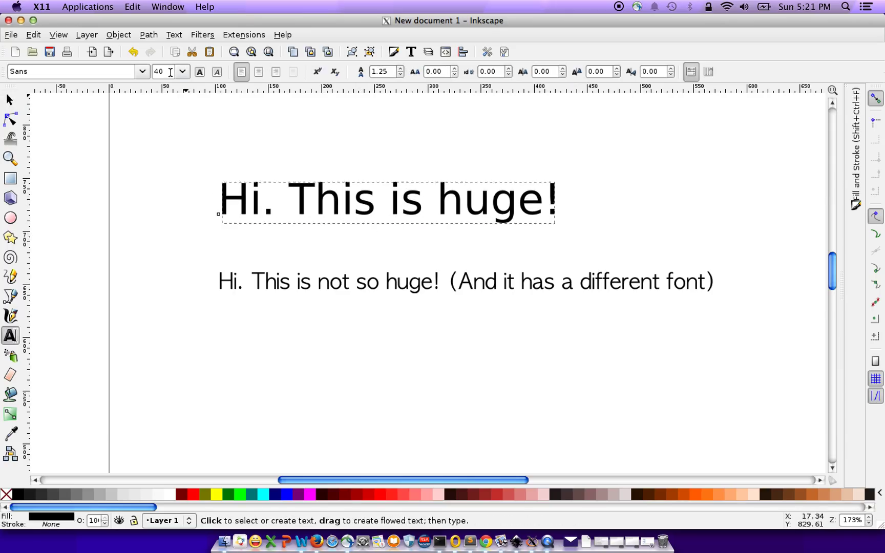
Paste the bottom line's AppleGothic 20 px style onto 'Hi. This is huge!' with Ctrl+Shift+V.
{"action": "left_click", "coordinate": [290, 287]}
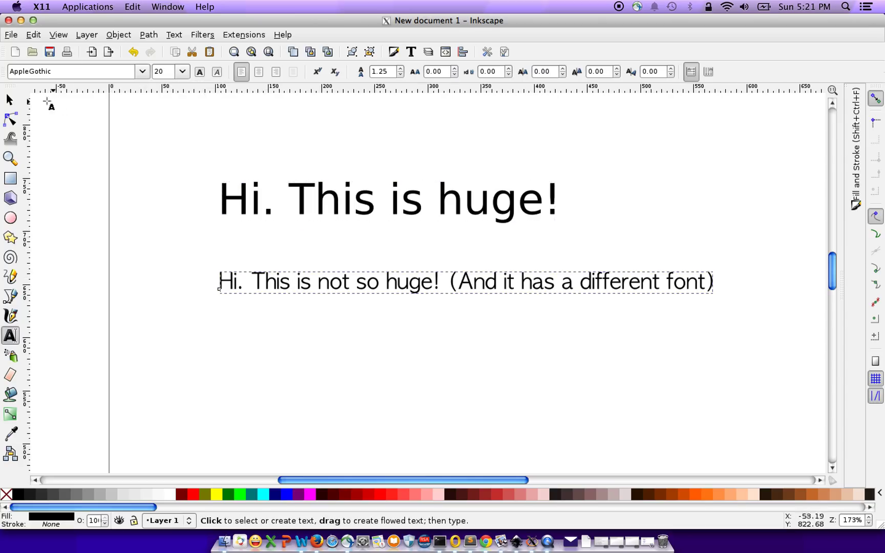
{"action": "left_click", "coordinate": [11, 102]}
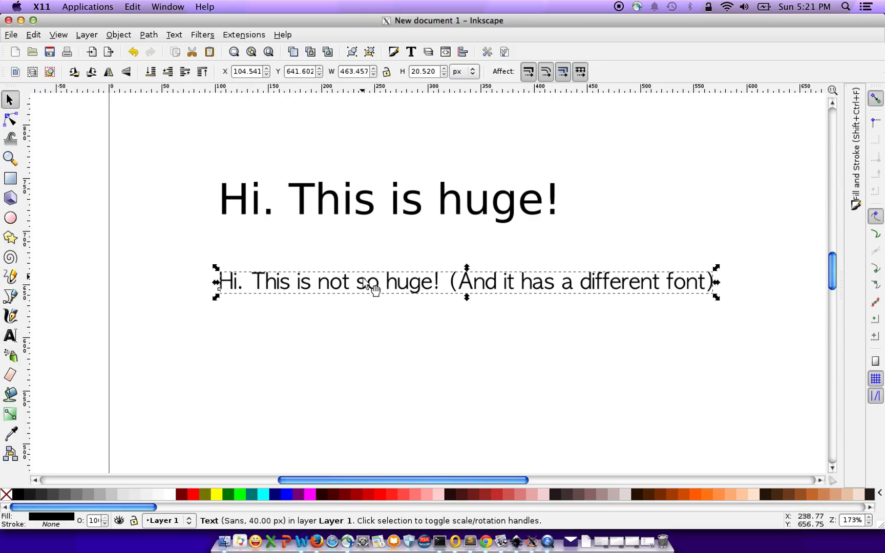
{"action": "left_click", "coordinate": [365, 207]}
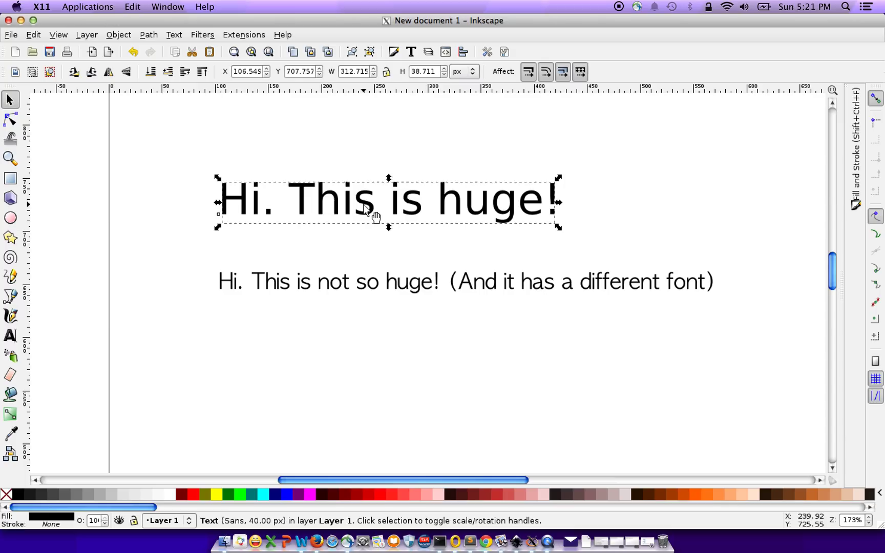
{"action": "left_click", "coordinate": [369, 284]}
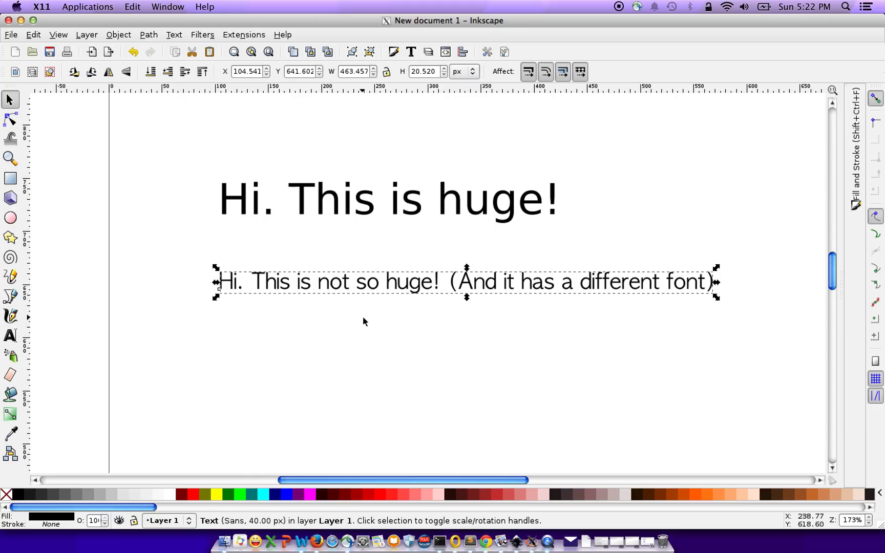
{"action": "left_click", "coordinate": [375, 211]}
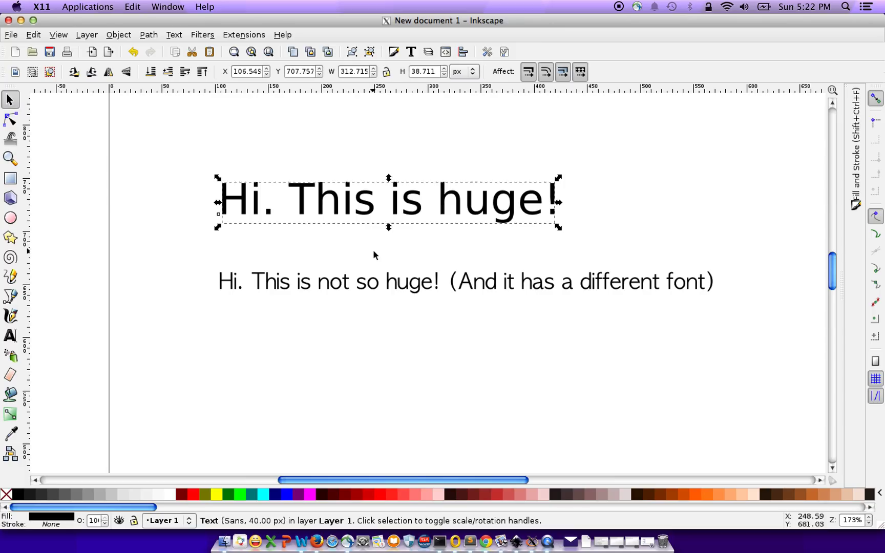
{"action": "key", "text": "ctrl+shift+v"}
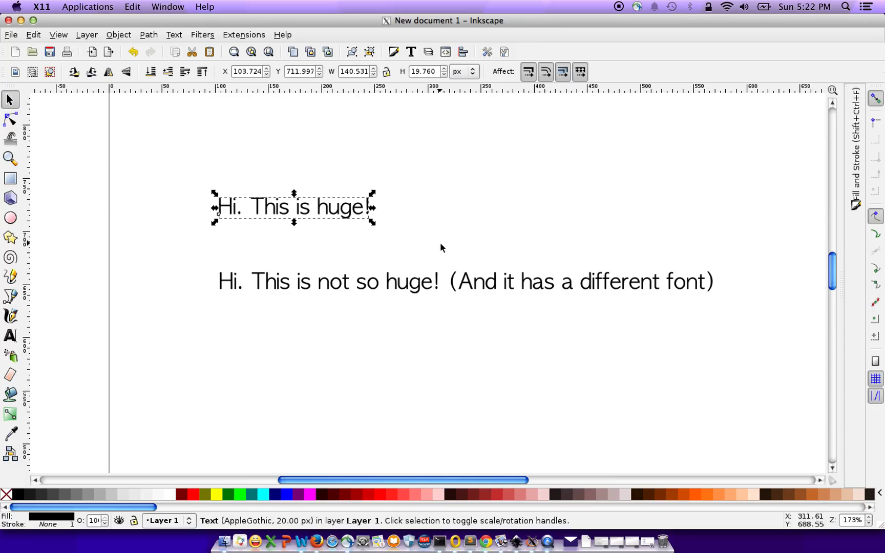
Select each text line in turn to confirm both now share one style.
{"action": "left_click", "coordinate": [440, 244]}
{"action": "left_click", "coordinate": [421, 285]}
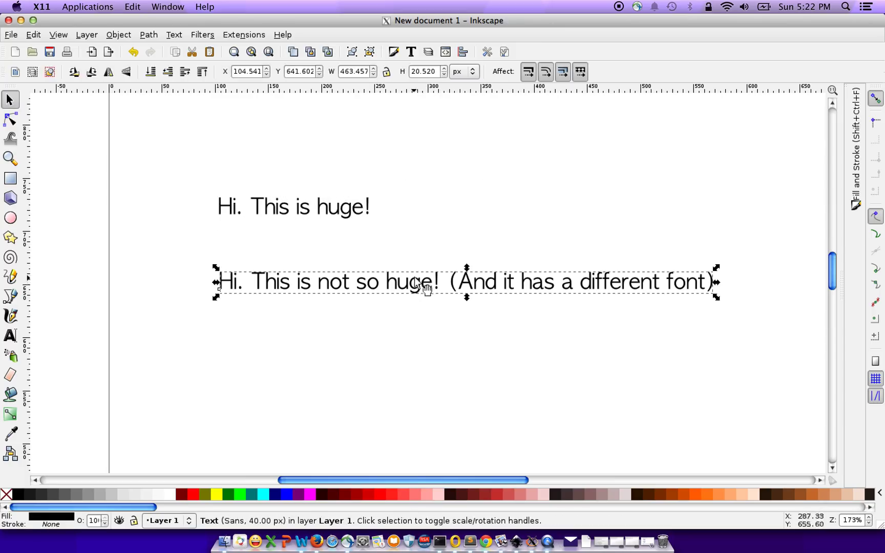
{"action": "left_click", "coordinate": [366, 218]}
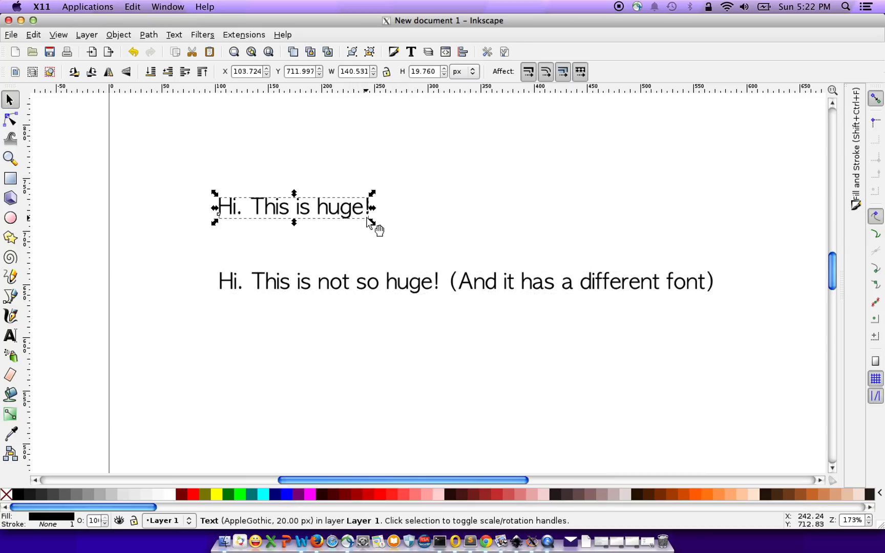
{"action": "left_click", "coordinate": [459, 241]}
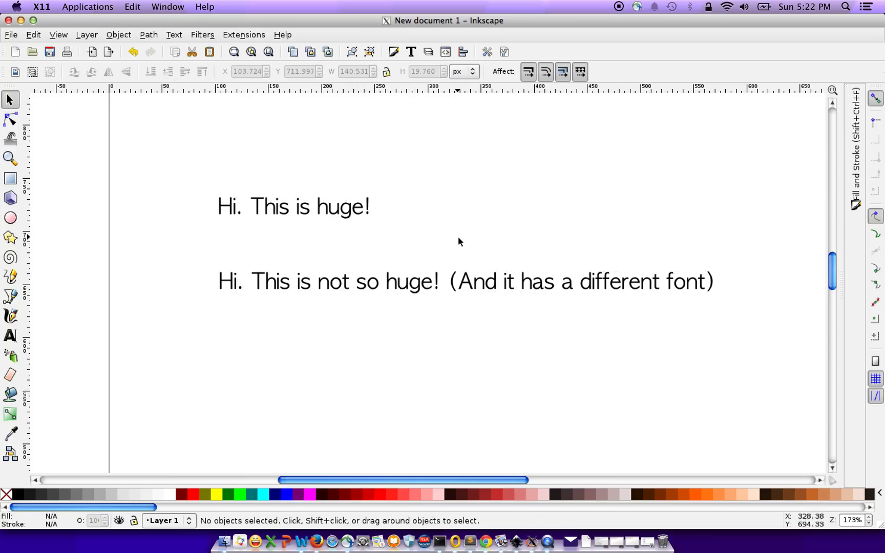
{"action": "left_click", "coordinate": [466, 291]}
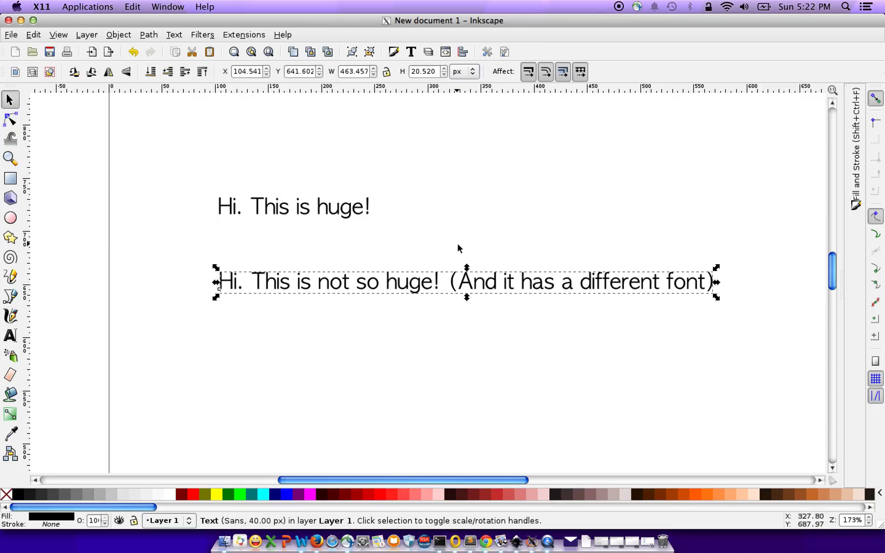
Scroll up to the green, light-grey-outlined squares and circle above the text.
{"action": "scroll", "coordinate": [457, 243], "scroll_direction": "up", "scroll_amount": 2}
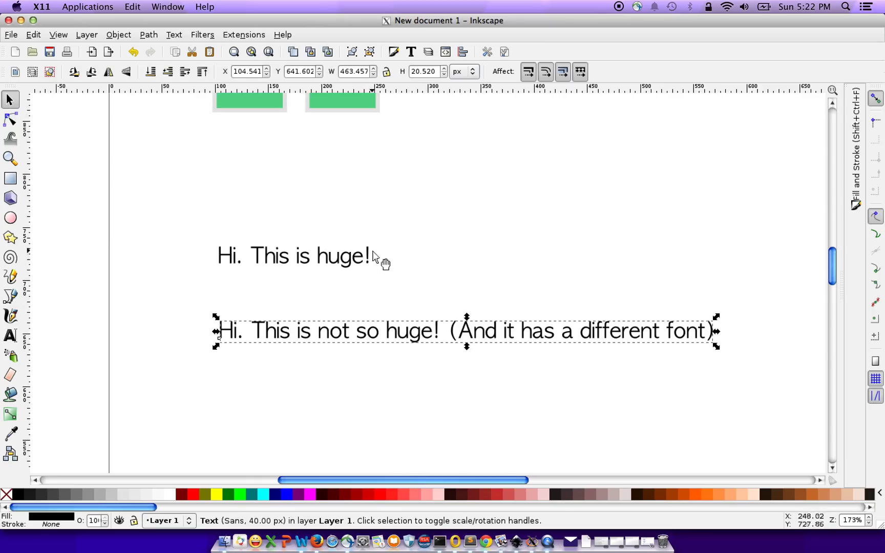
{"action": "scroll", "coordinate": [430, 248], "scroll_direction": "up", "scroll_amount": 8}
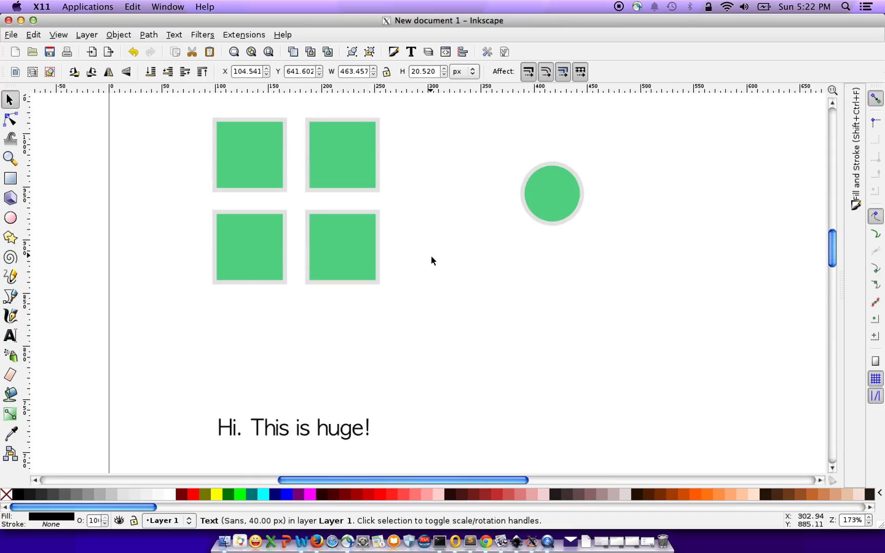
{"action": "scroll", "coordinate": [430, 267], "scroll_direction": "up", "scroll_amount": 1}
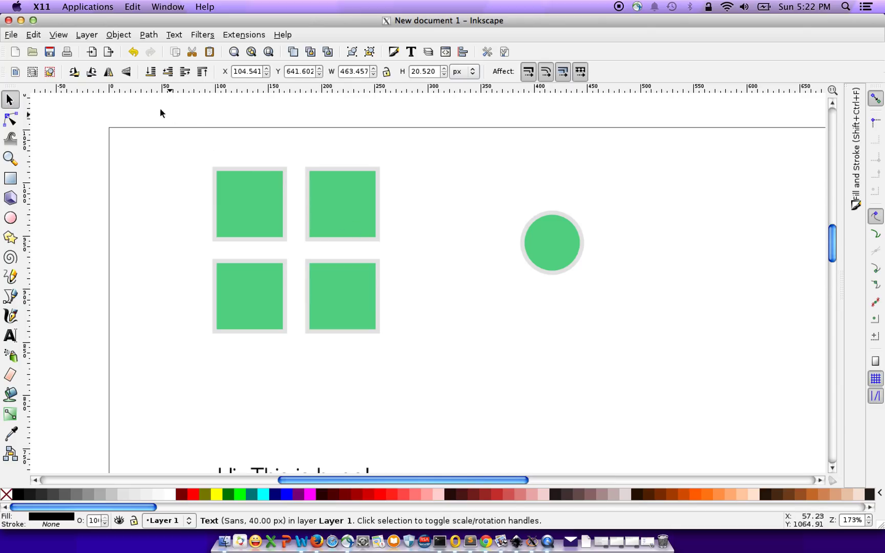
{"action": "left_click", "coordinate": [42, 6]}
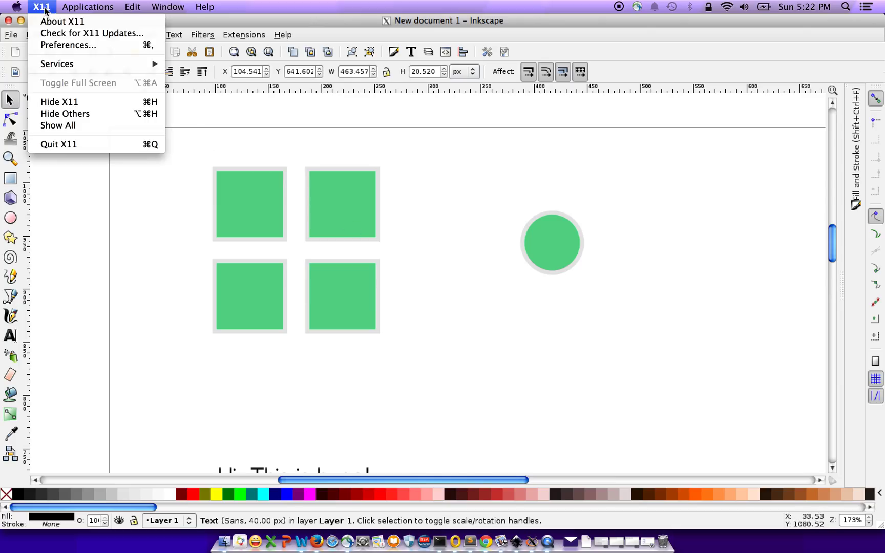
{"action": "mouse_move", "coordinate": [51, 64]}
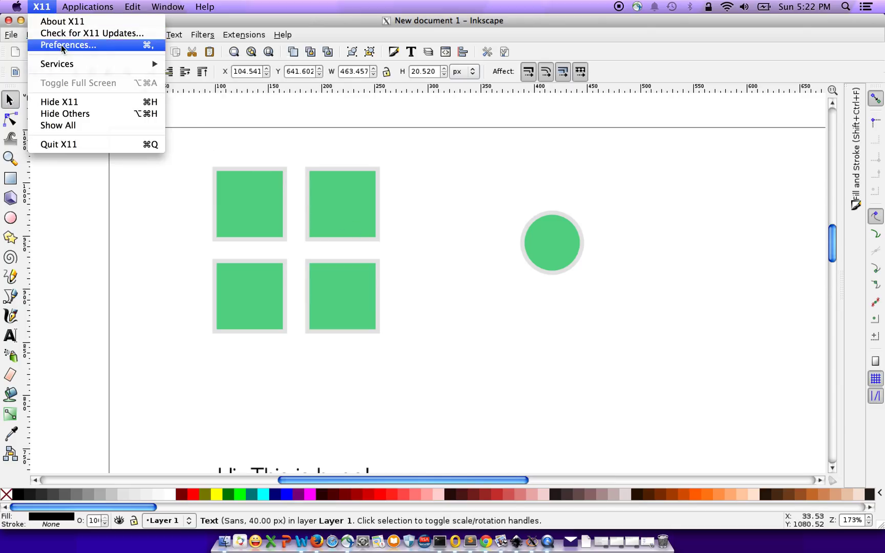
{"action": "left_click", "coordinate": [60, 44]}
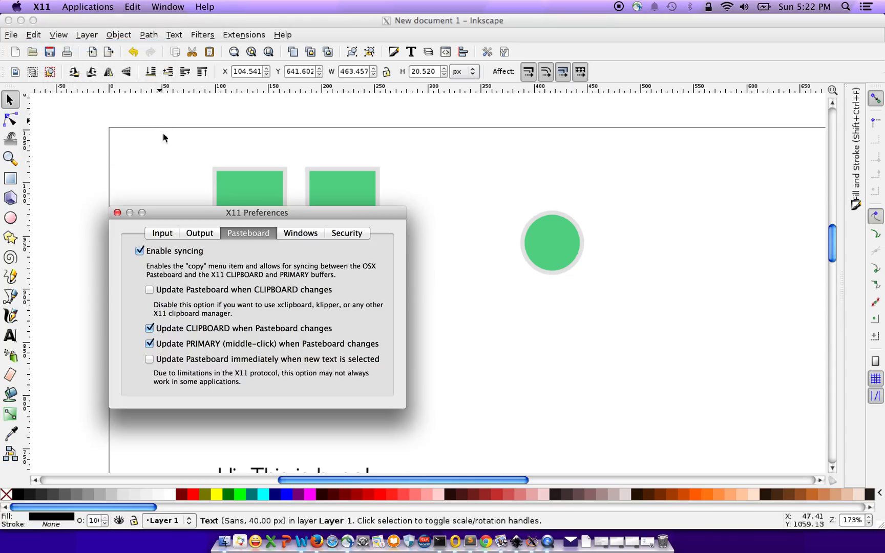
{"action": "left_click", "coordinate": [149, 290]}
{"action": "left_click", "coordinate": [151, 292]}
{"action": "left_click", "coordinate": [118, 213]}
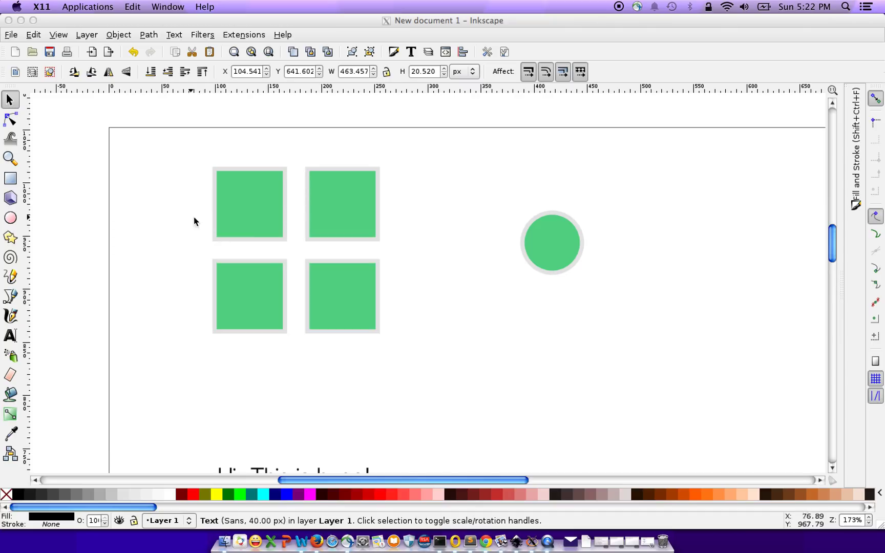
{"action": "left_click", "coordinate": [250, 219]}
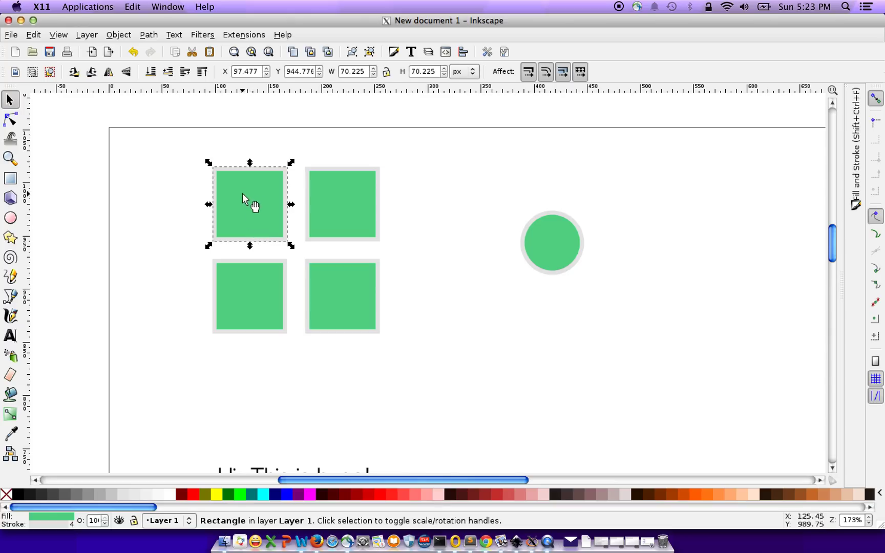
{"action": "left_click", "coordinate": [426, 219]}
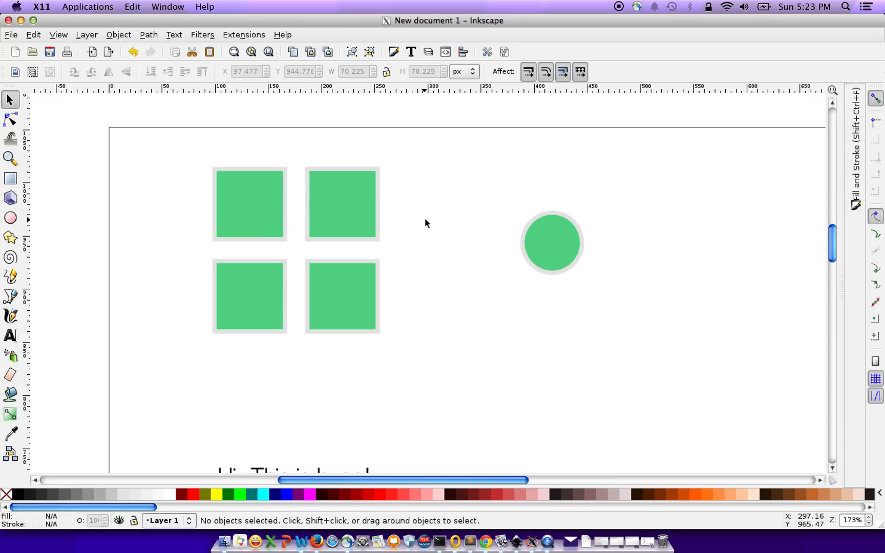
{"action": "left_click", "coordinate": [267, 221]}
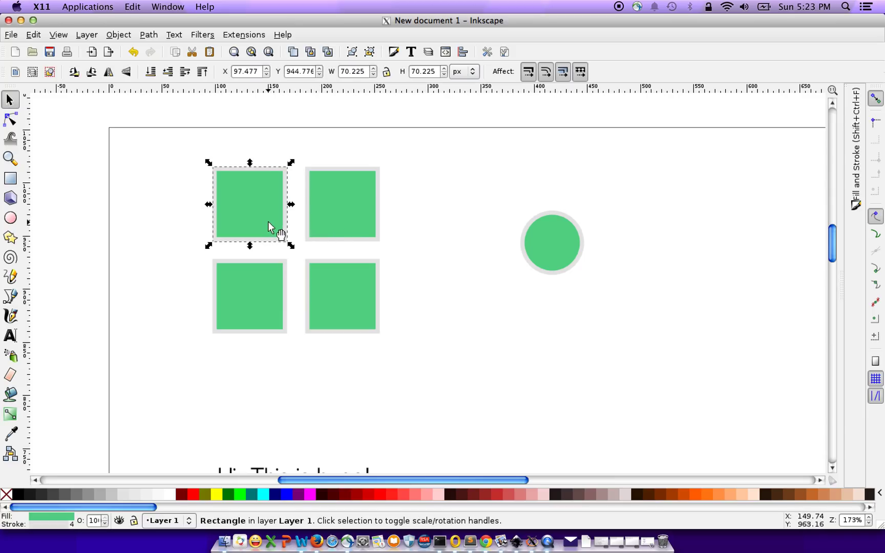
{"action": "left_click", "coordinate": [415, 196]}
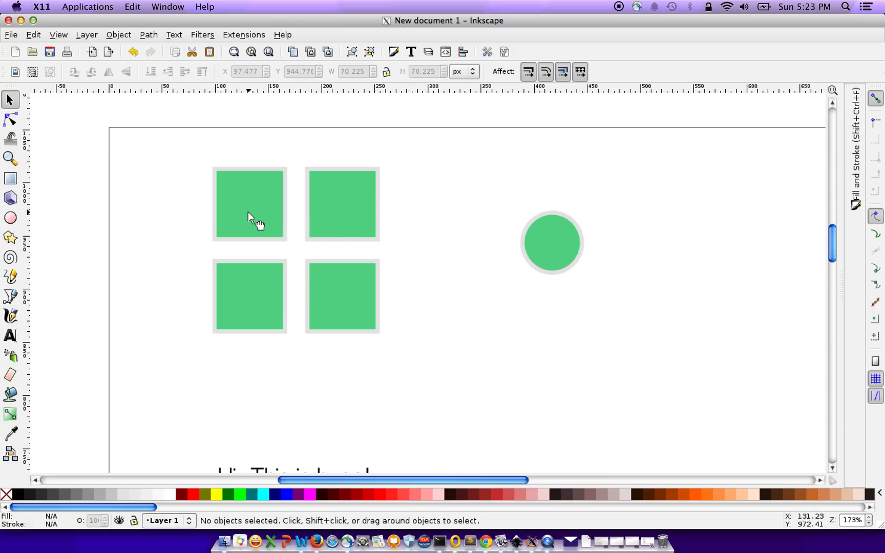
{"action": "left_click", "coordinate": [249, 211]}
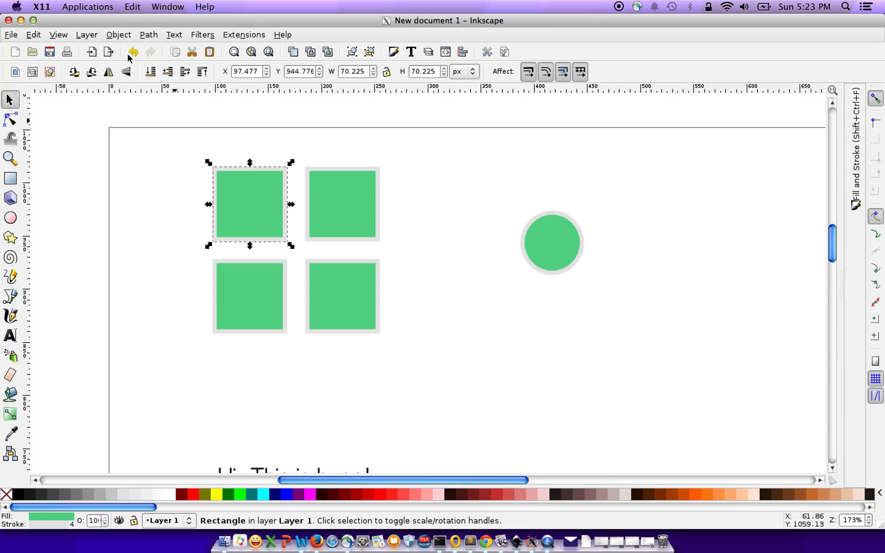
{"action": "left_click", "coordinate": [43, 7]}
{"action": "left_click", "coordinate": [71, 41]}
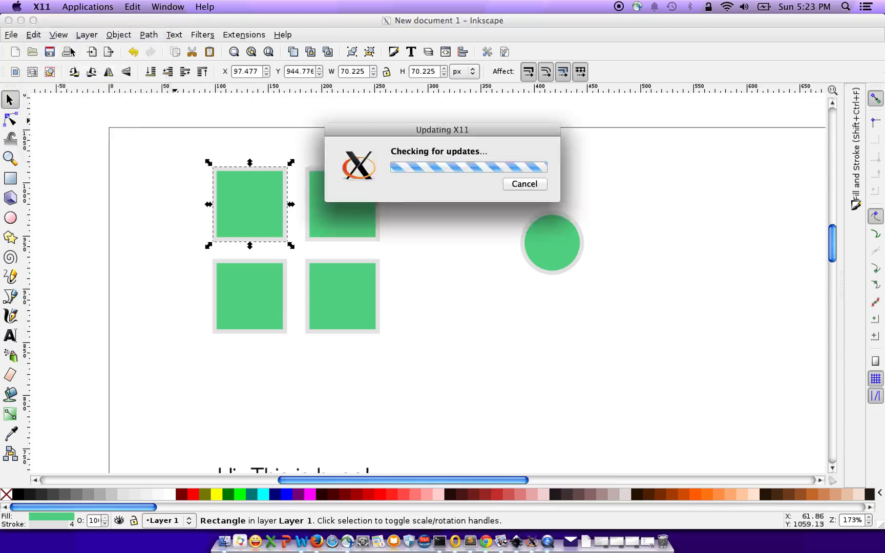
{"action": "left_click", "coordinate": [519, 195]}
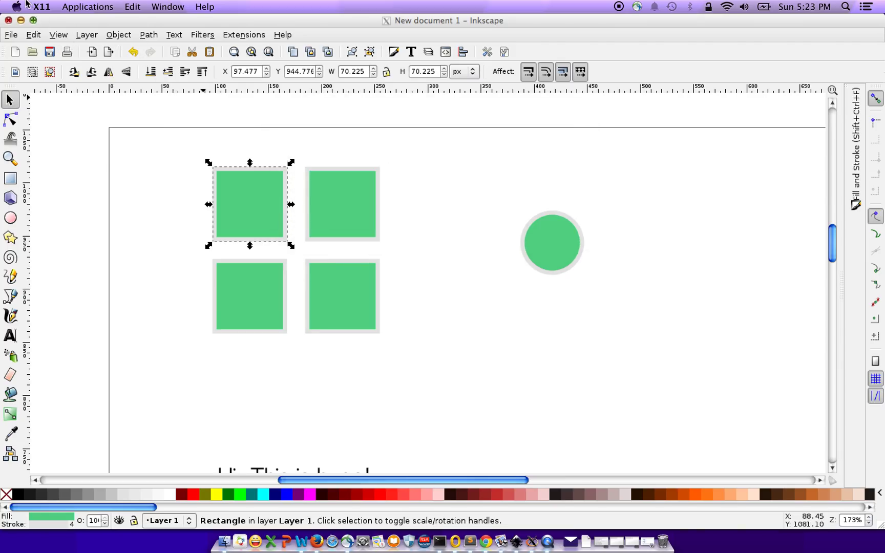
{"action": "left_click", "coordinate": [43, 7]}
{"action": "left_click", "coordinate": [56, 41]}
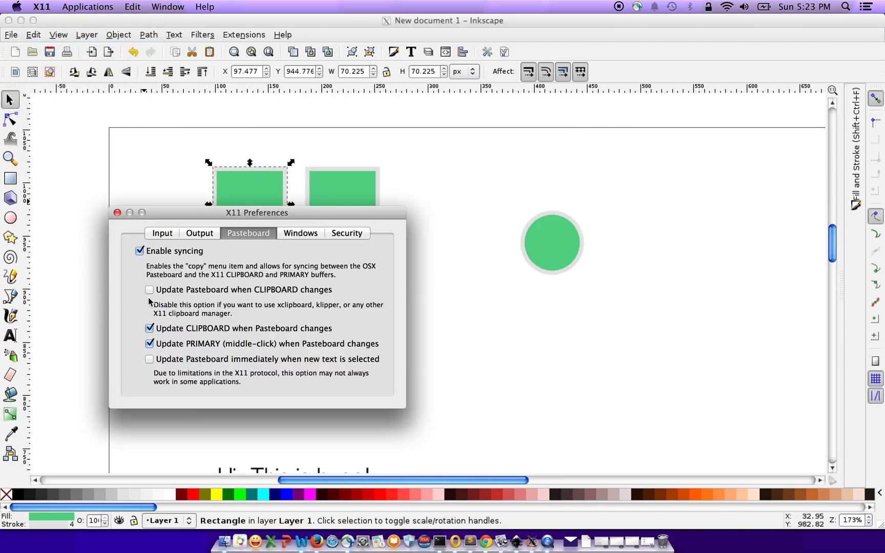
{"action": "left_click", "coordinate": [118, 212]}
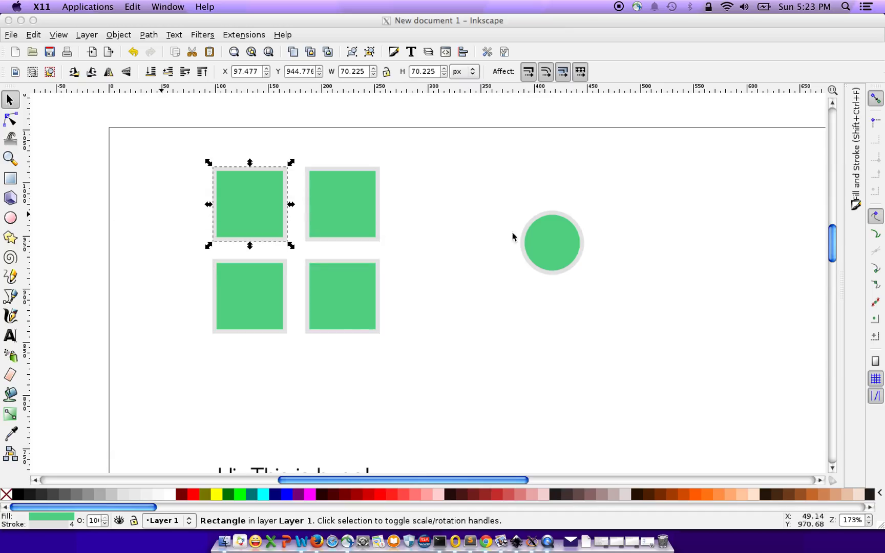
{"action": "left_click", "coordinate": [453, 248]}
{"action": "left_click", "coordinate": [461, 255]}
{"action": "scroll", "coordinate": [484, 257], "scroll_direction": "down", "scroll_amount": 5}
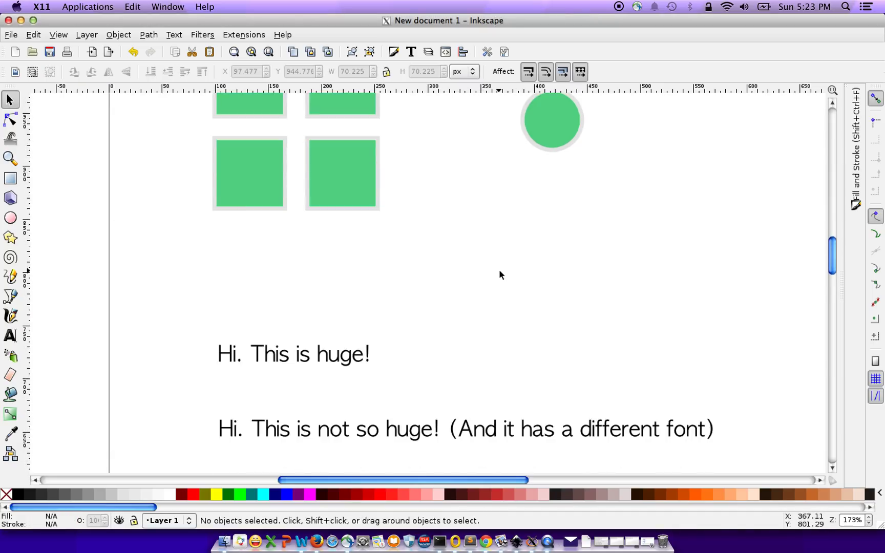
{"action": "scroll", "coordinate": [500, 272], "scroll_direction": "up", "scroll_amount": 7}
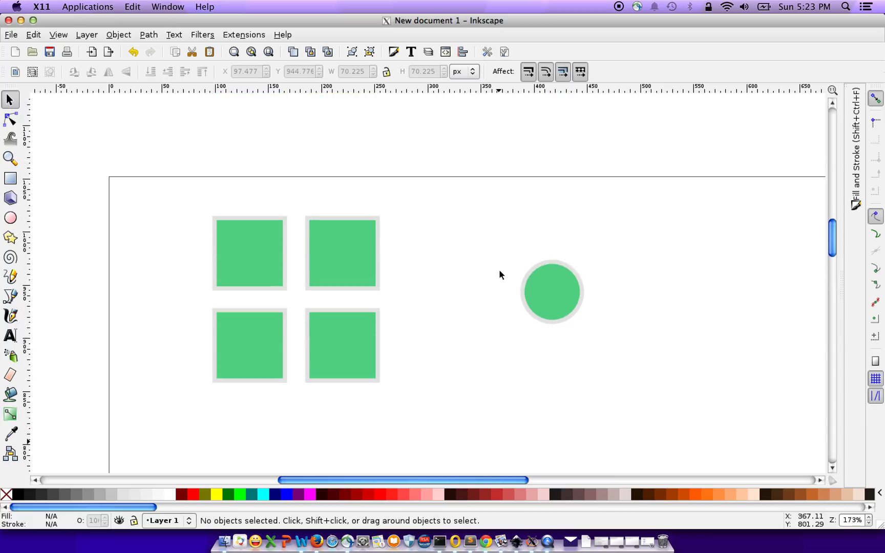